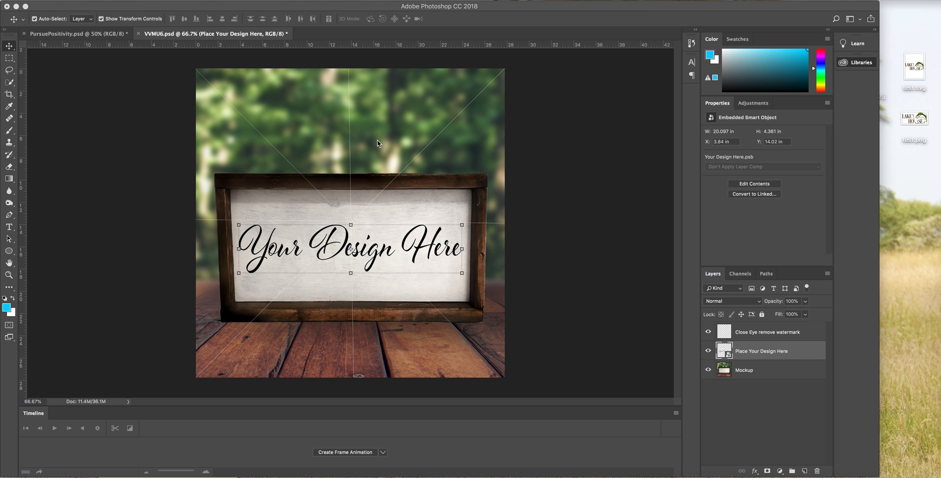
Step: Hide the watermark layer and open the contents of the Place Your Design Here smart object
left_click(709, 332)
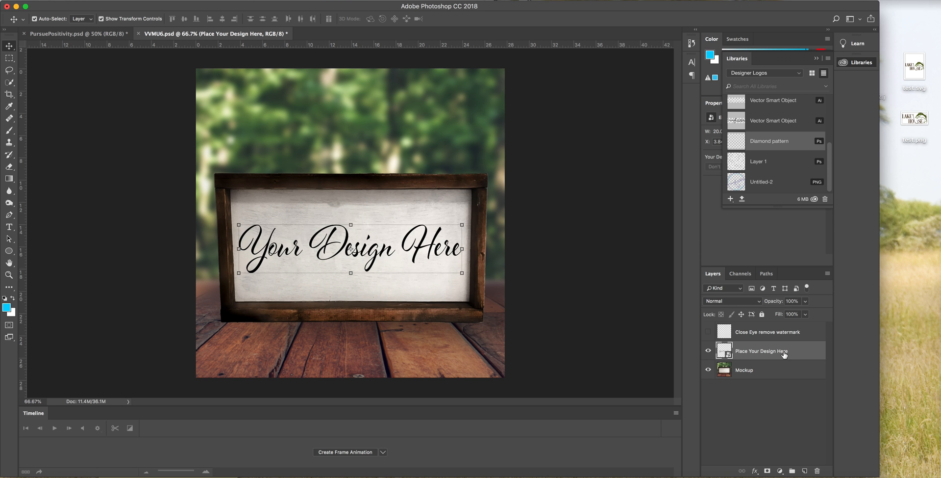
double_click(729, 355)
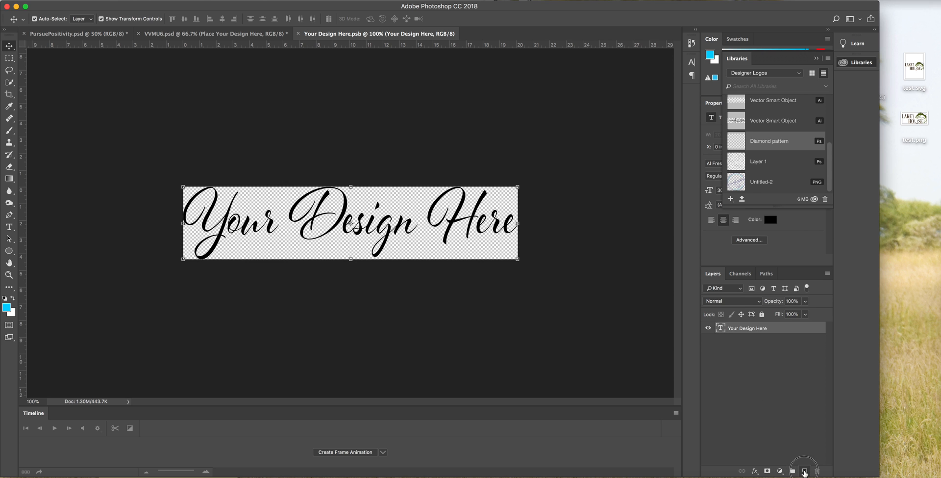
Step: Add a blank layer inside the smart object and hide the Your Design Here text layer
left_click(804, 470)
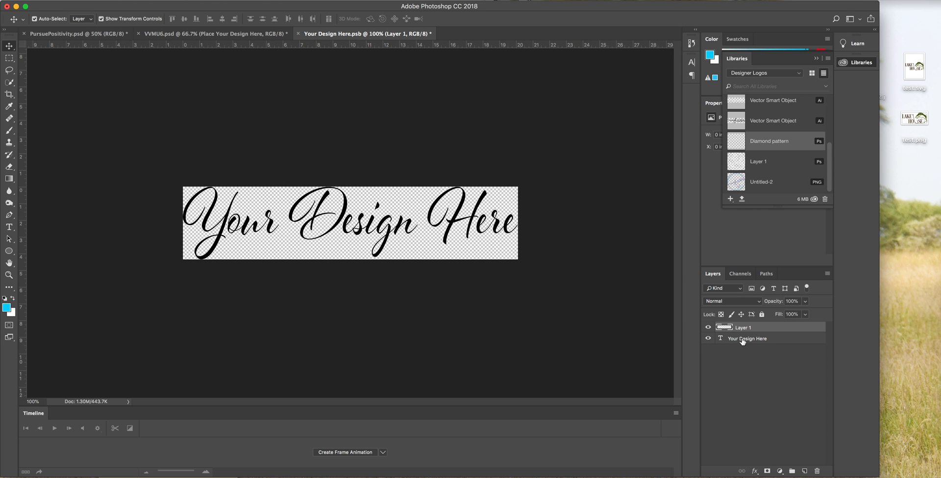
left_click(708, 339)
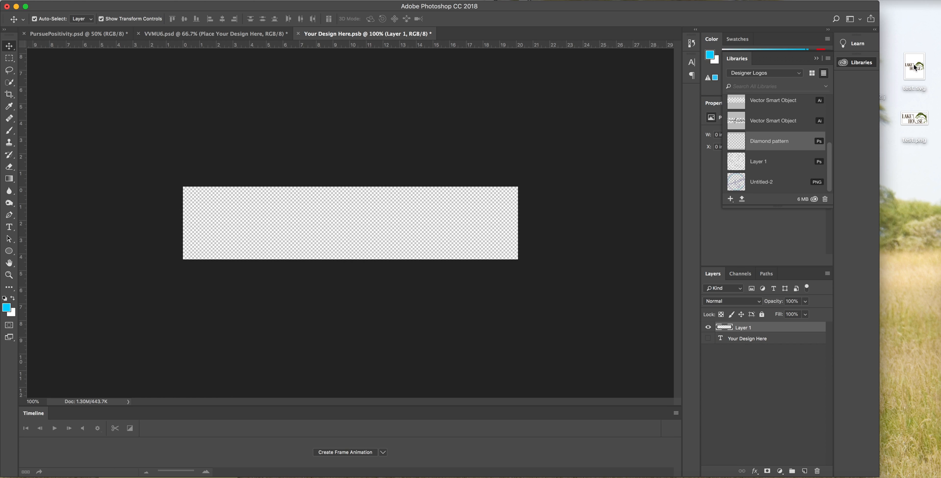
Step: Place test.svg from the desktop into the smart object, scaled to about 141% by 145% and centered on the canvas
left_click_drag(915, 67, 357, 219)
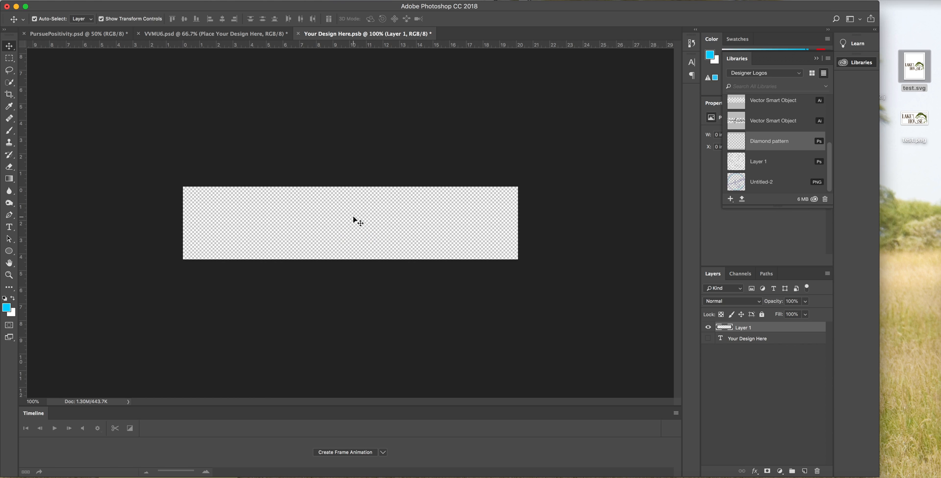
left_click_drag(400, 244, 429, 257)
left_click_drag(412, 221, 333, 208)
left_click_drag(393, 252, 408, 257)
left_click_drag(384, 211, 402, 206)
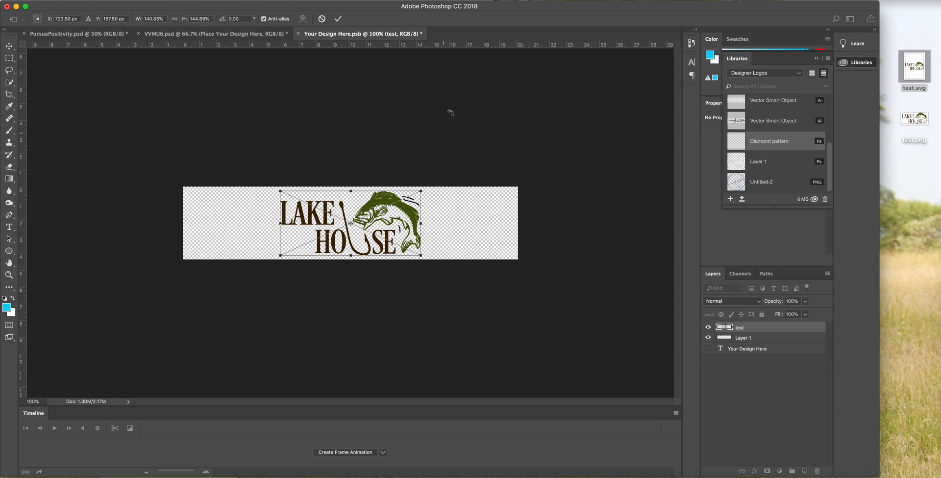
left_click(338, 19)
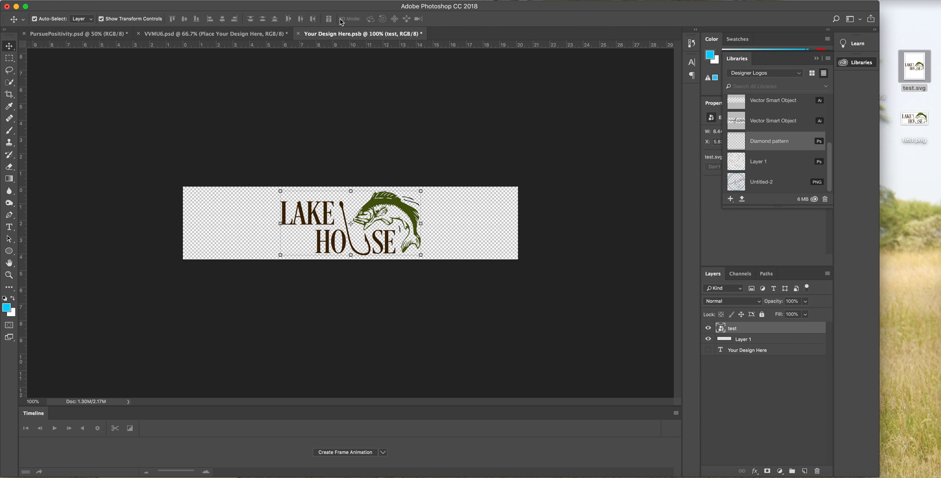
Step: Close the Your Design Here.psb smart object and save its changes
left_click(299, 34)
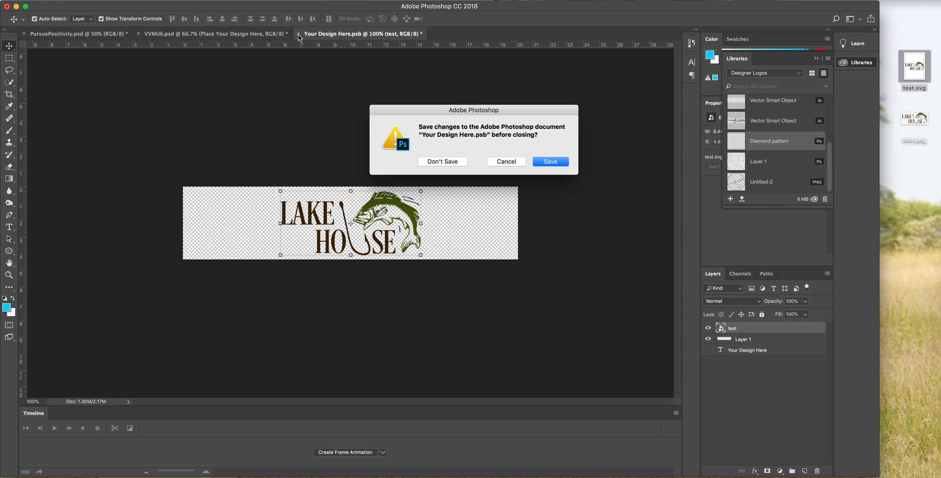
left_click(555, 162)
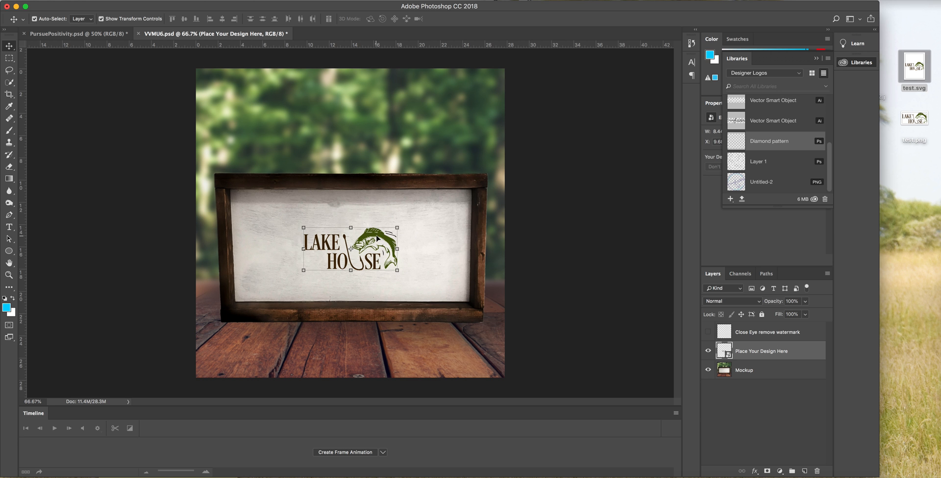
Step: Enlarge the Lake House design on the mockup to about 219% and center it within the white sign board
left_click_drag(377, 239, 326, 217)
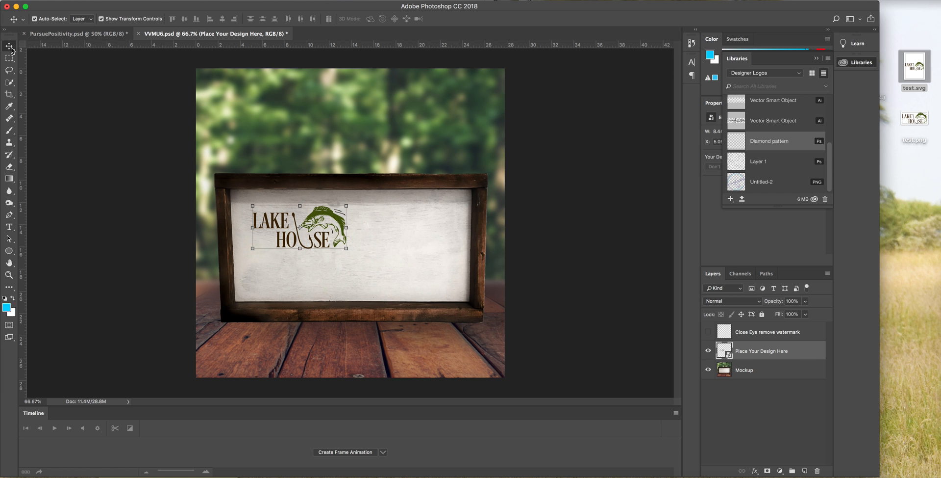
mouse_move(327, 216)
left_mouse_down()
mouse_move(320, 218)
mouse_move(331, 219)
left_mouse_up()
left_click_drag(351, 251, 423, 284)
left_click_drag(395, 215, 310, 206)
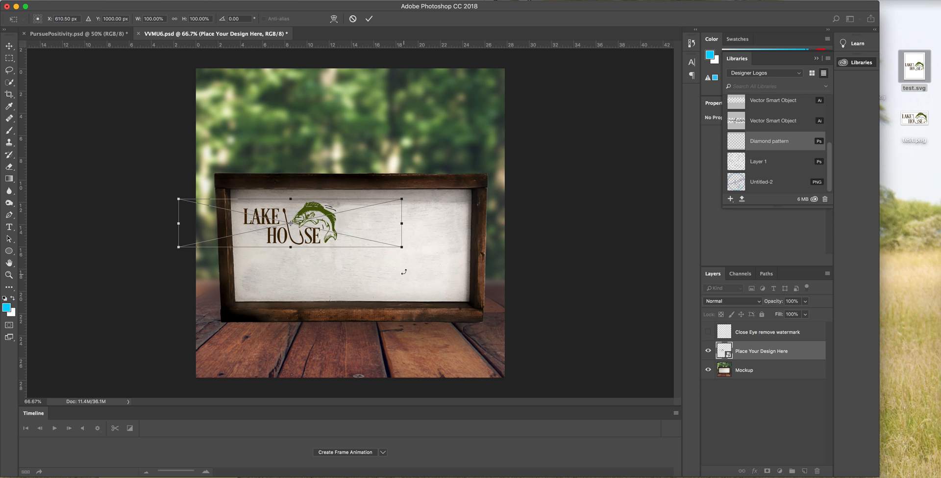
left_click_drag(402, 247, 556, 341)
left_click_drag(169, 187, 120, 173)
left_click_drag(387, 212, 380, 218)
left_click_drag(560, 290, 607, 299)
left_click_drag(440, 227, 427, 224)
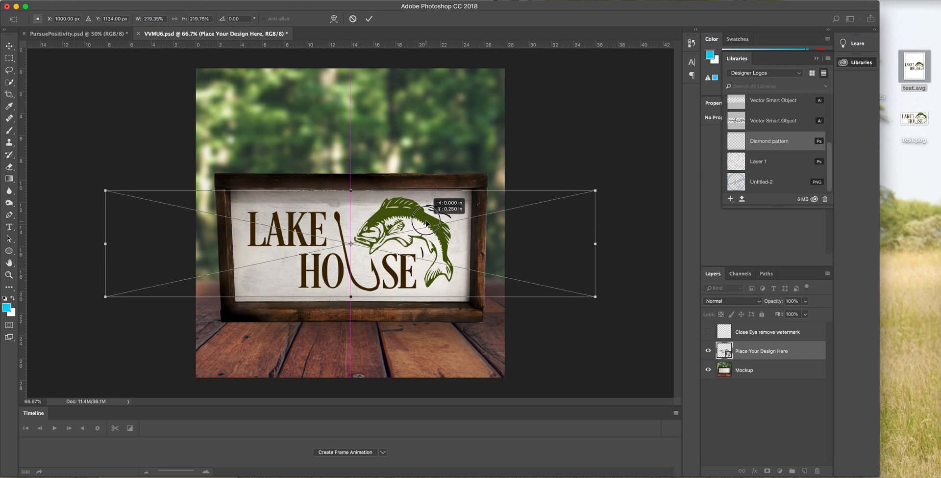
left_click_drag(427, 223, 426, 225)
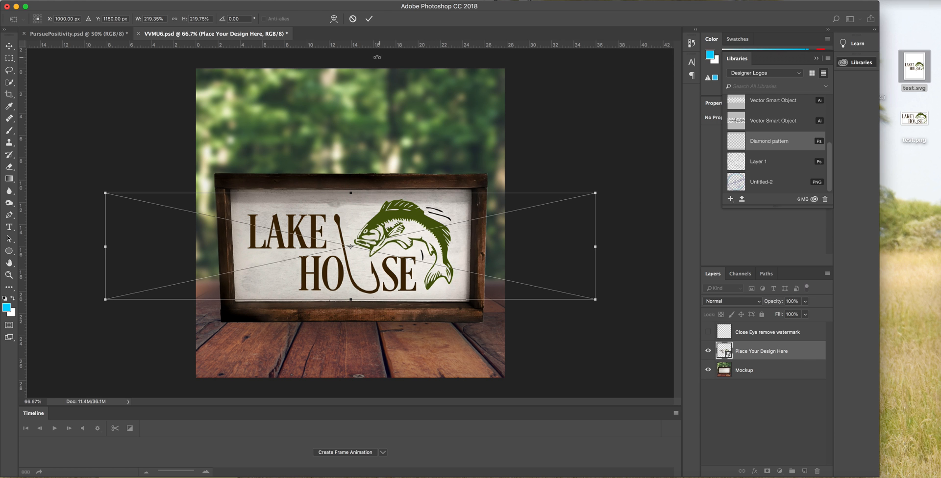
left_click(369, 19)
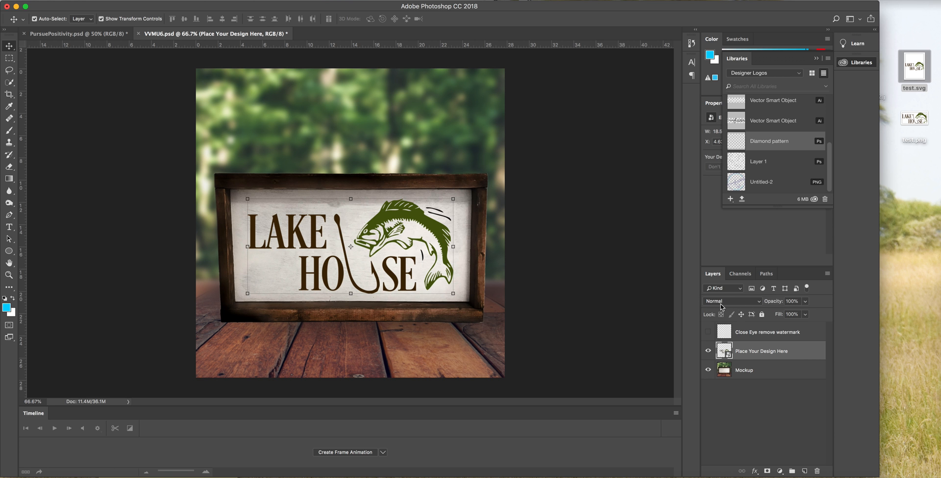
Step: Set the Place Your Design Here layer's blend mode to Multiply and its opacity to 88%
left_click(736, 304)
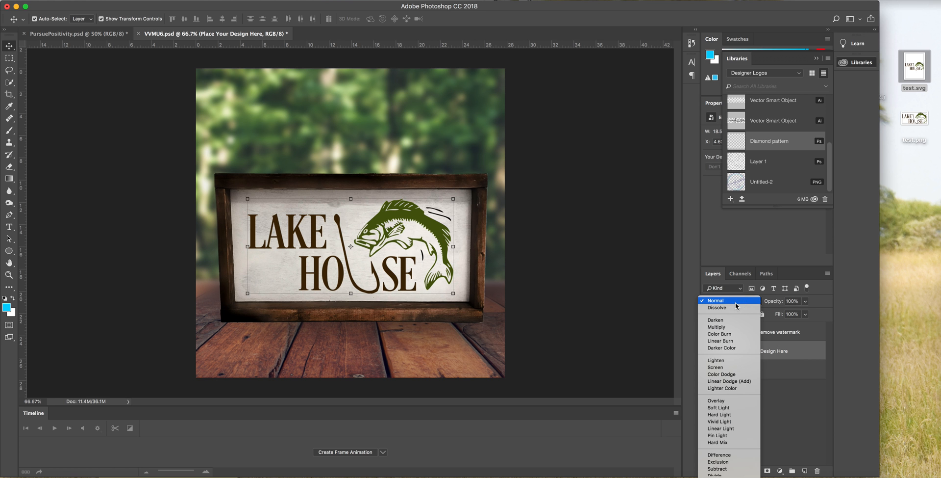
left_click(716, 327)
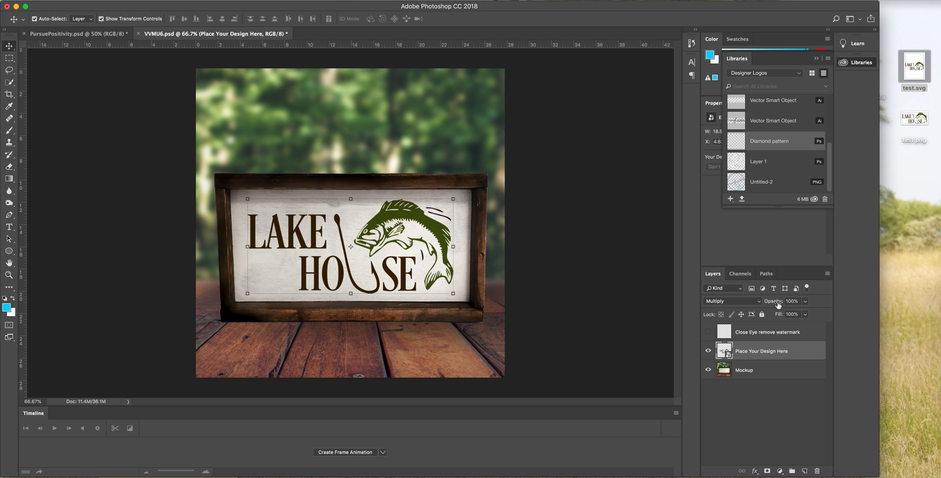
left_click(806, 301)
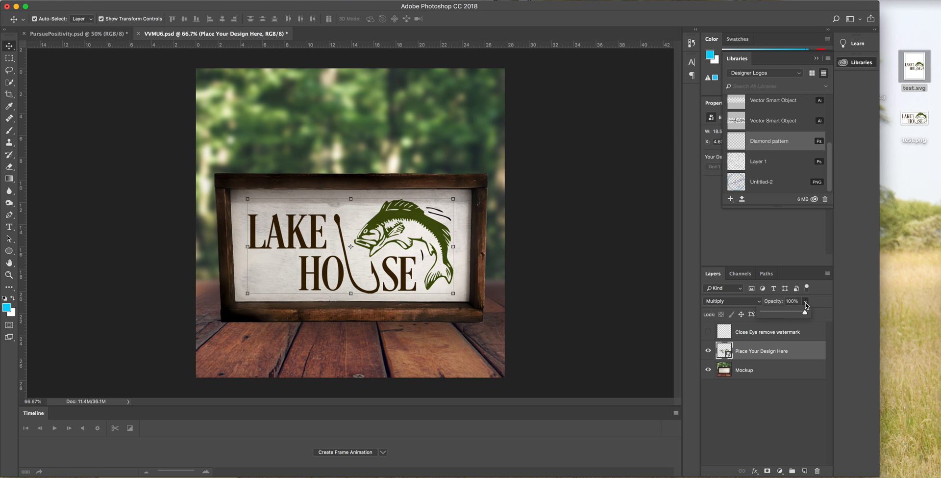
left_click_drag(805, 312, 802, 315)
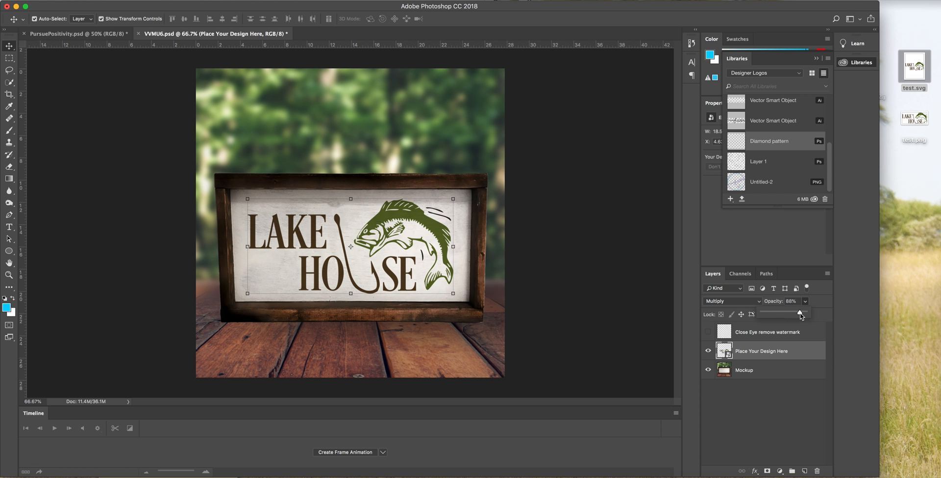
left_click(639, 273)
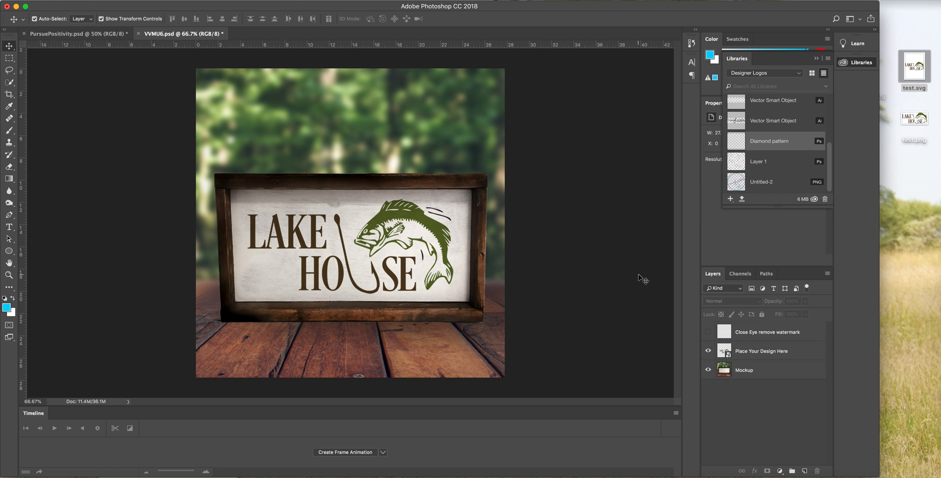
Step: Show the watermark layer briefly over the mockup, and hide it again
left_click(709, 335)
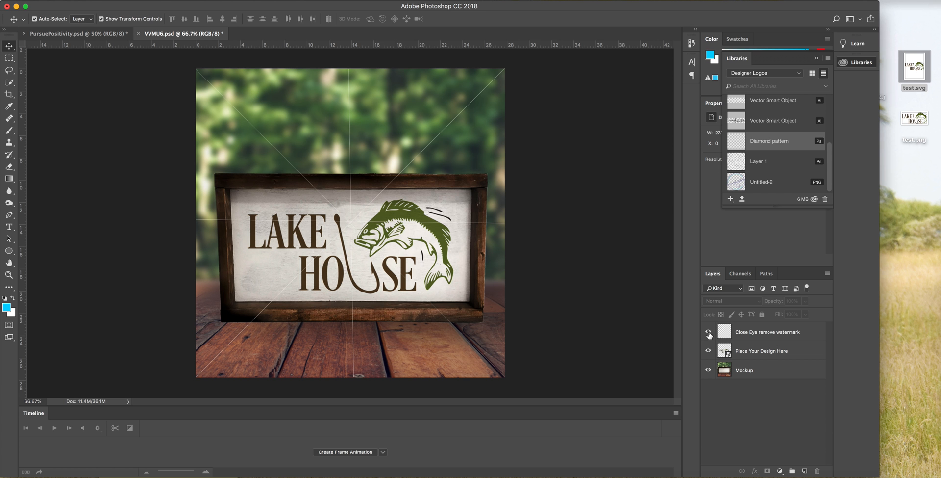
left_click(708, 333)
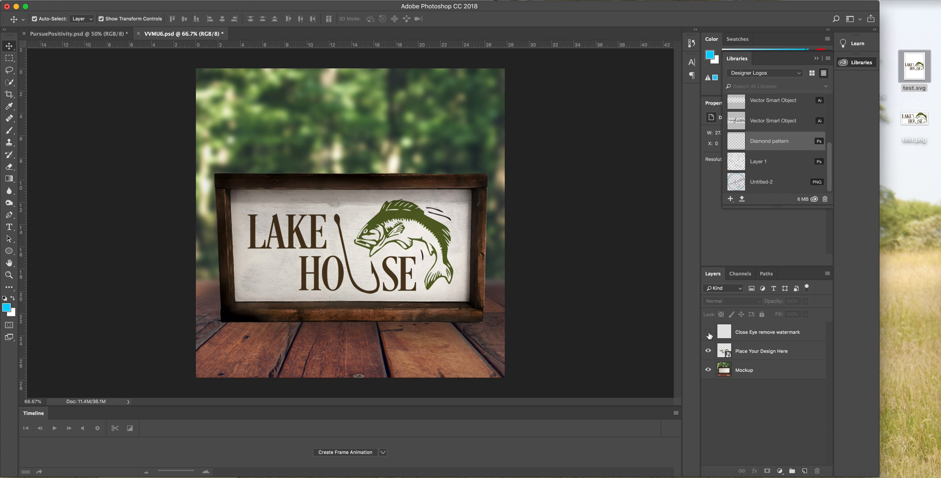
left_click(426, 225)
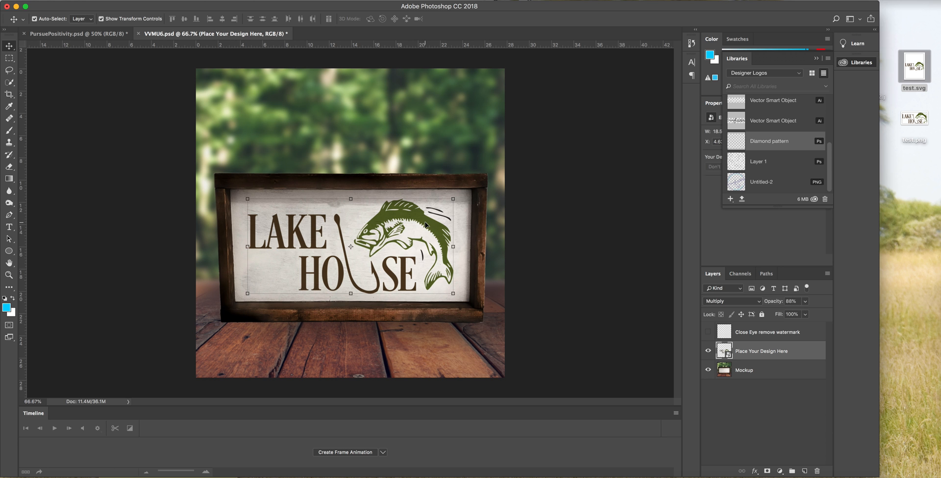
key("BackSpace")
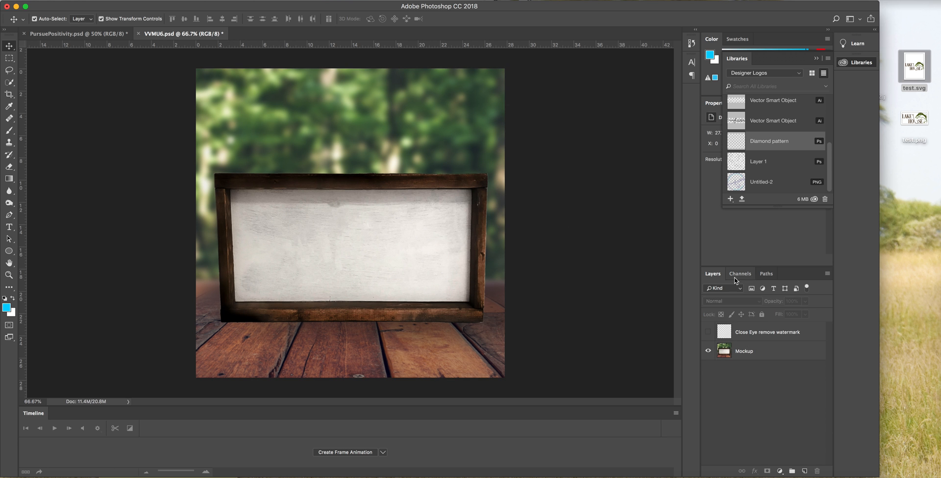
key("super+z")
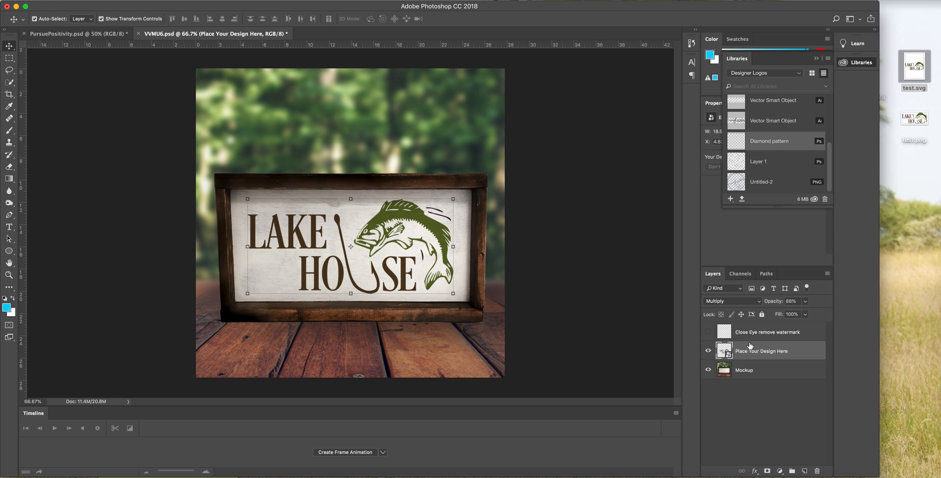
Step: Hide the Place Your Design Here layer and place test.png on the white sign board, scaled to about 18.2 in wide
left_click(708, 350)
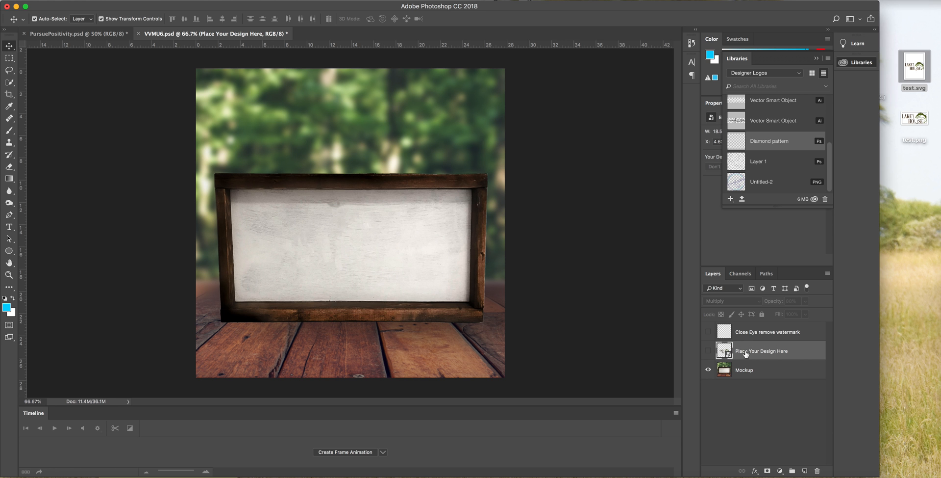
left_click(921, 194)
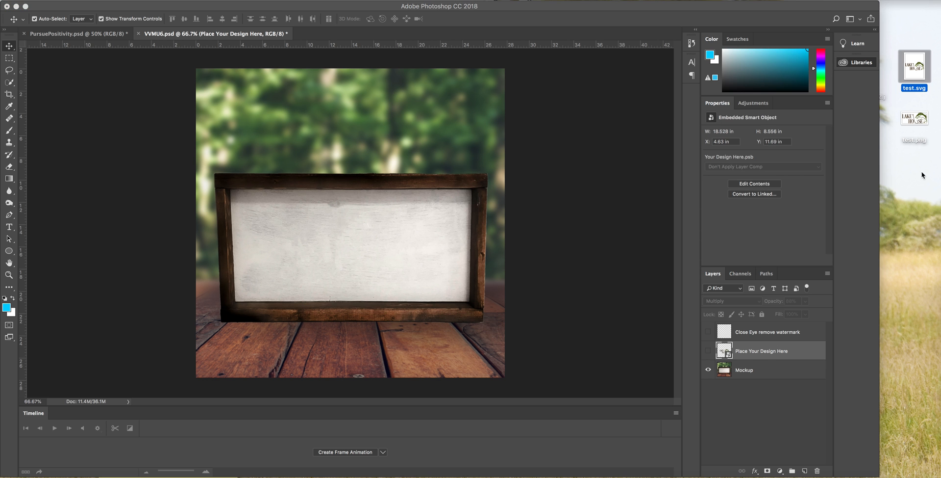
left_click(915, 121)
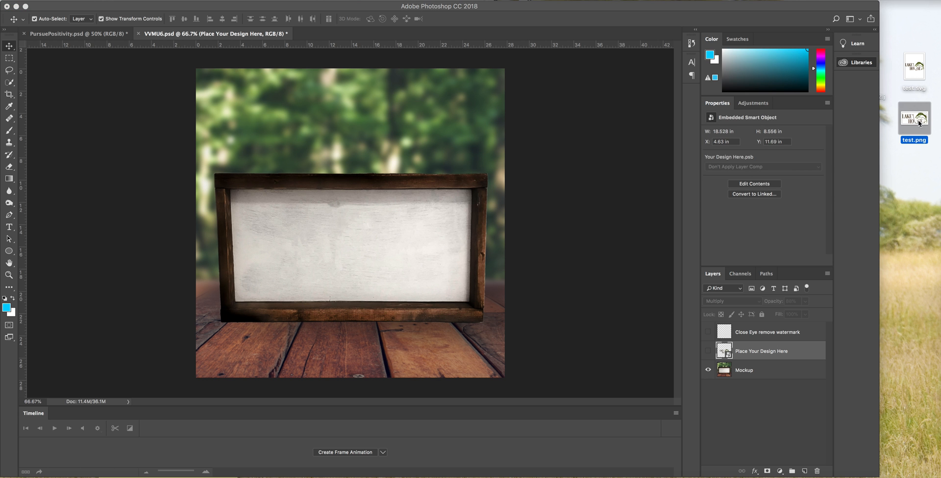
left_click_drag(916, 121, 305, 225)
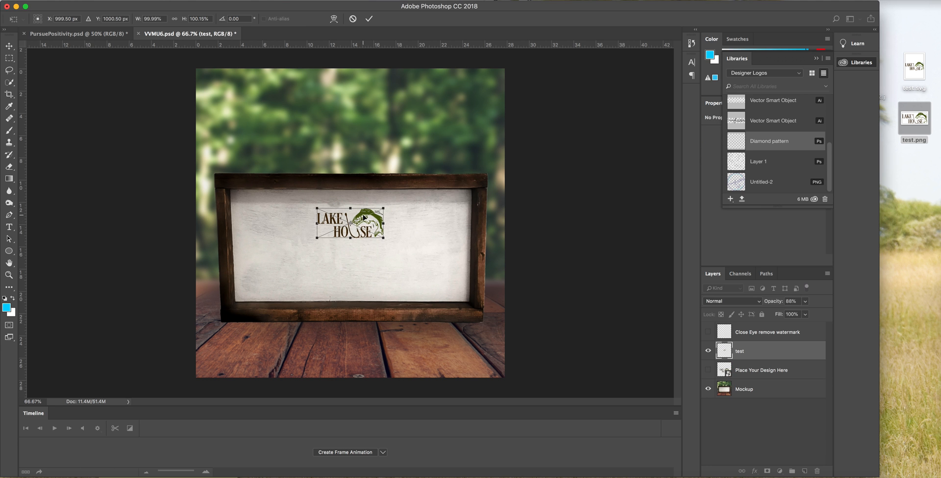
left_click_drag(364, 216, 426, 287)
left_click_drag(391, 228, 387, 220)
left_click(369, 19)
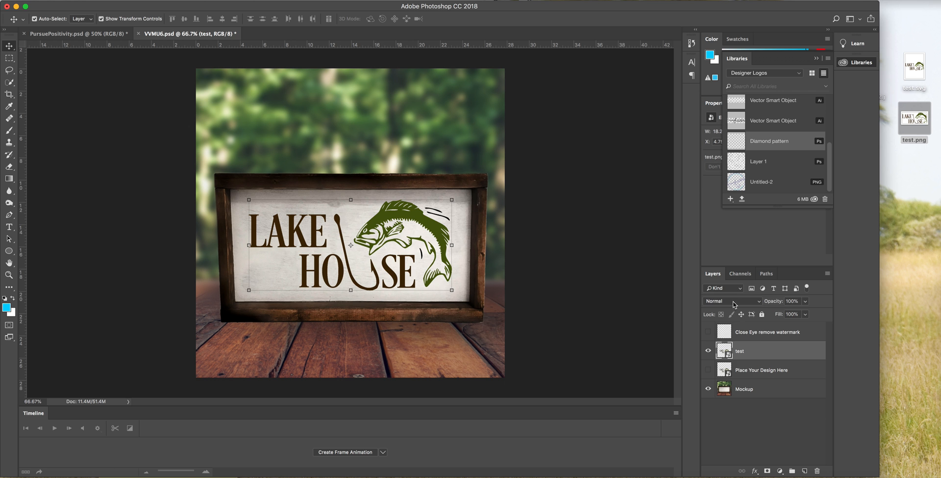
Step: Set the test layer's blend mode to Multiply and its opacity to 88%
left_click(734, 304)
left_click(735, 328)
left_click(805, 301)
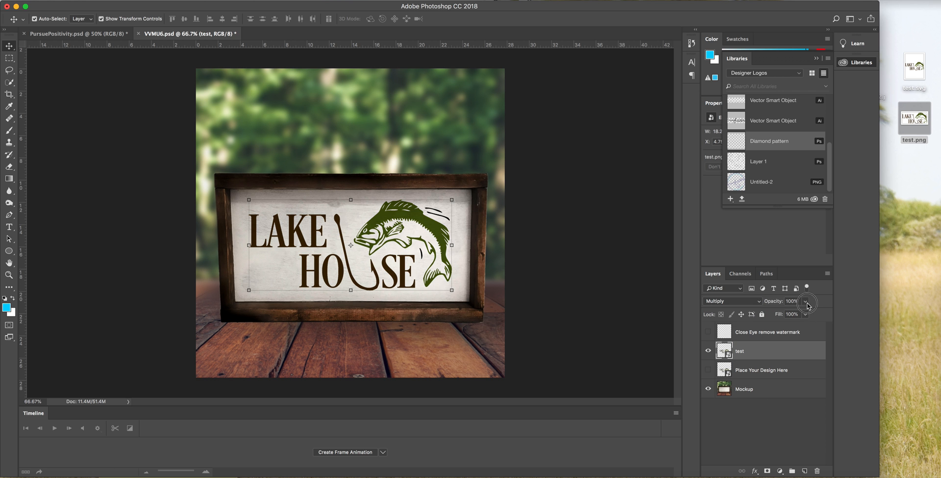
left_click_drag(806, 314, 801, 317)
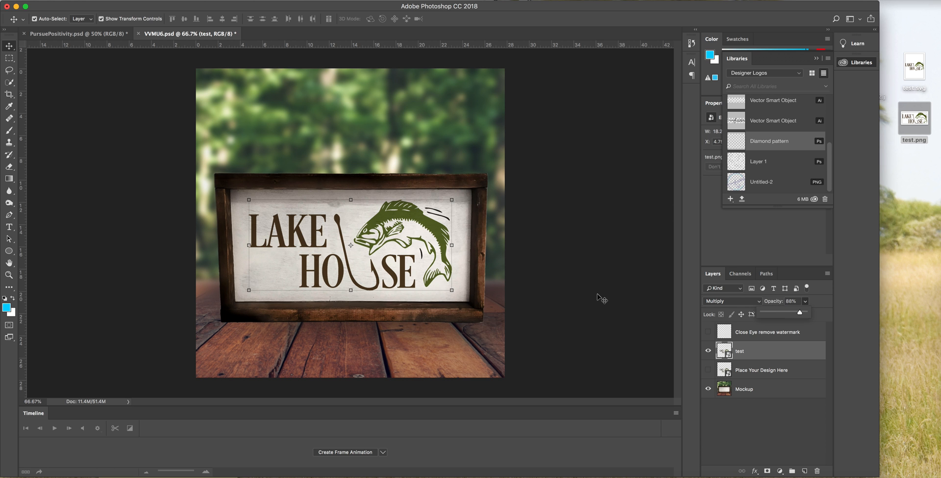
left_click(599, 295)
Step: Show the Close Eye remove watermark layer
left_click(708, 332)
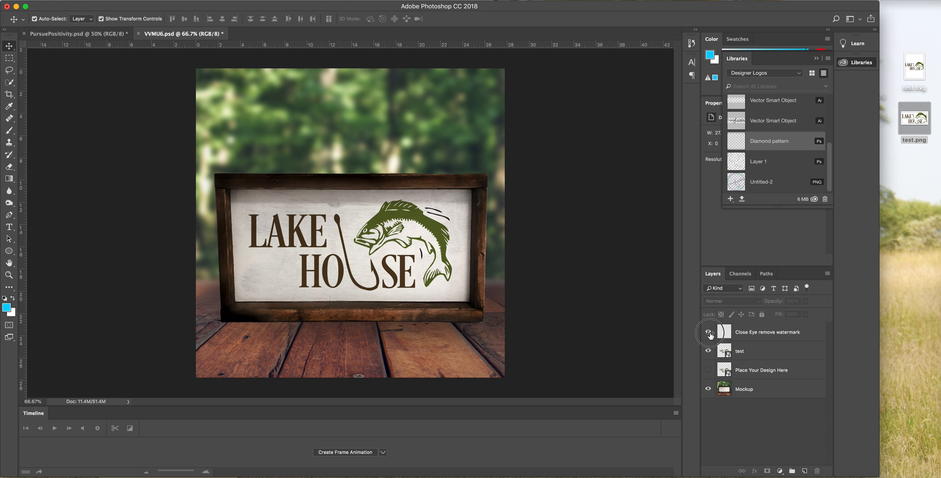